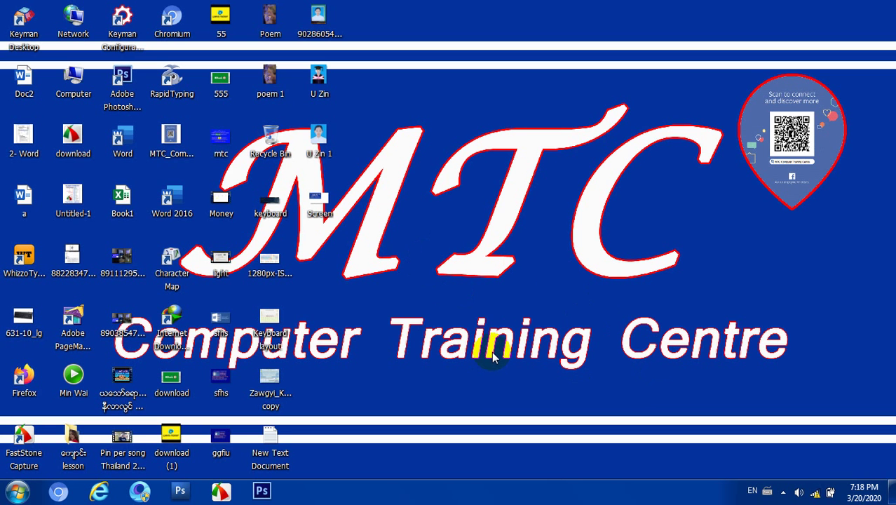
- Select the 'keyboard' photo icon on the desktop
left_click(270, 207)
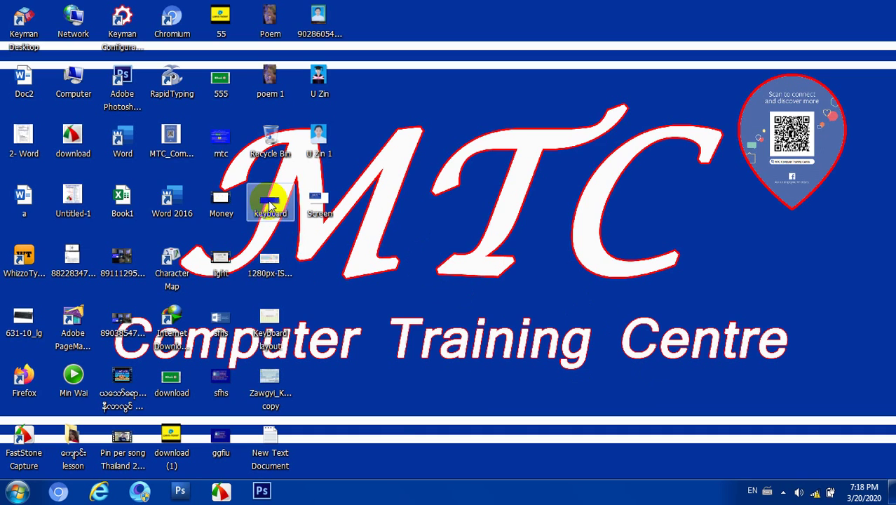
- Open the keyboard photo, pan the close-up around Print Screen/SysRq, then minimize the viewer
double_click(270, 205)
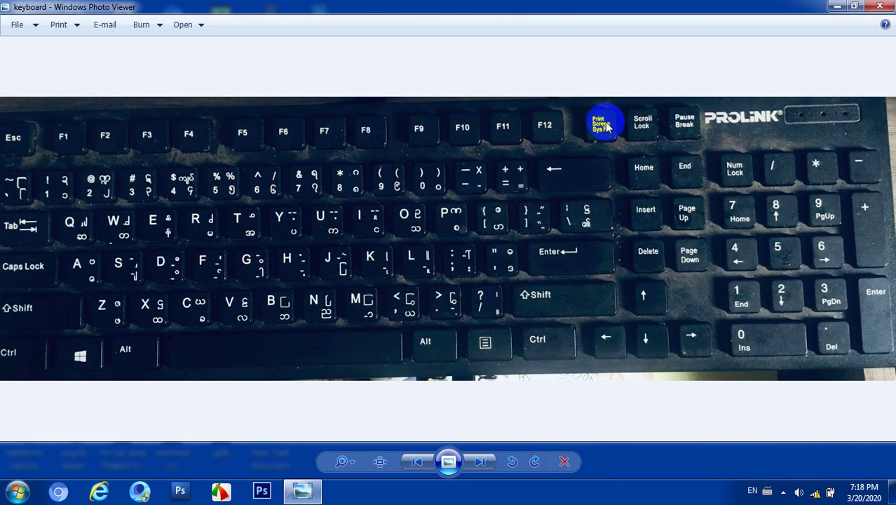
scroll(604, 126, "up", 2)
scroll(610, 91, "up", 1)
scroll(603, 116, "up", 1)
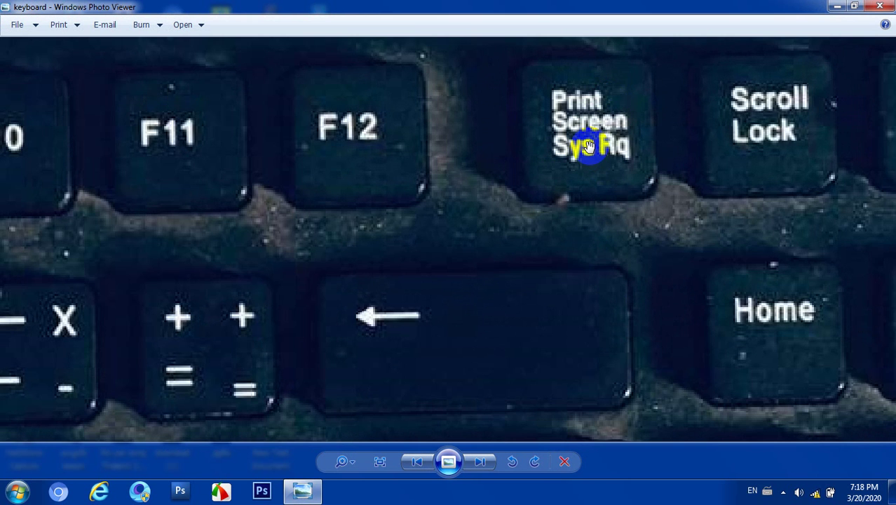
scroll(587, 145, "down", 2)
scroll(582, 148, "down", 1)
scroll(116, 238, "down", 1)
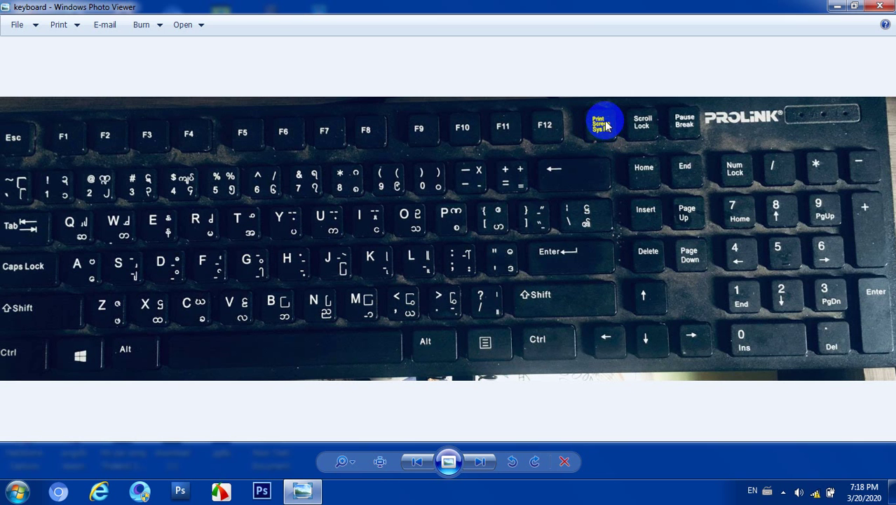
scroll(604, 125, "up", 2)
left_click_drag(605, 98, 590, 129)
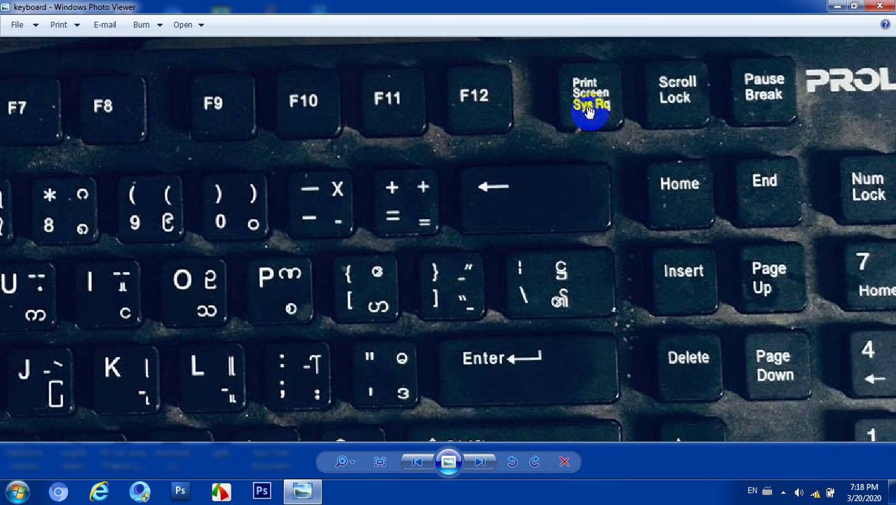
scroll(589, 112, "down", 4)
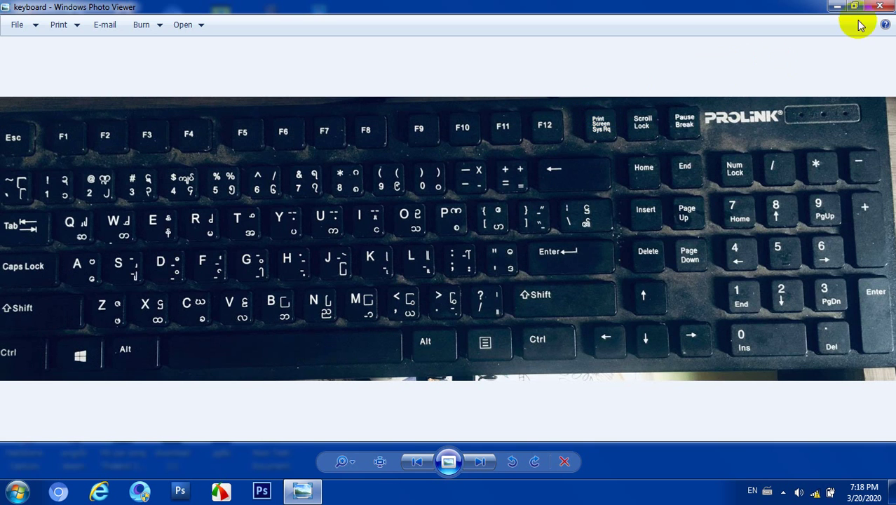
left_click(838, 7)
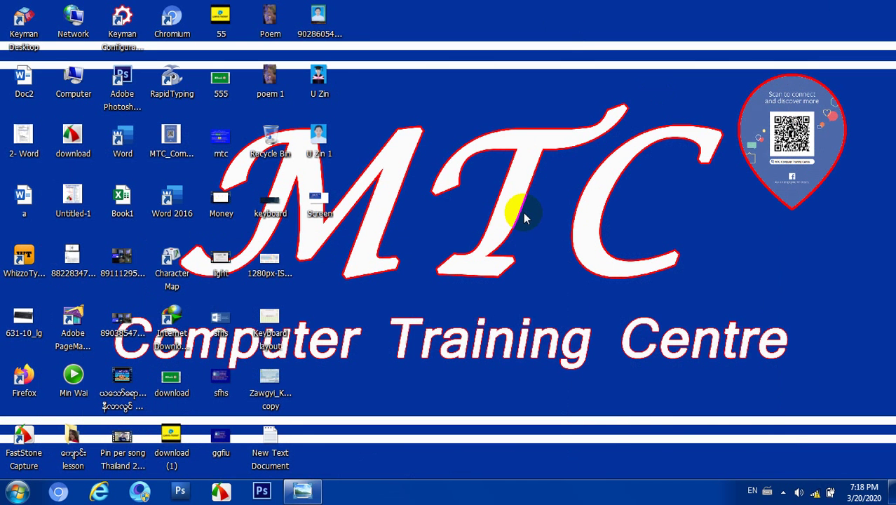
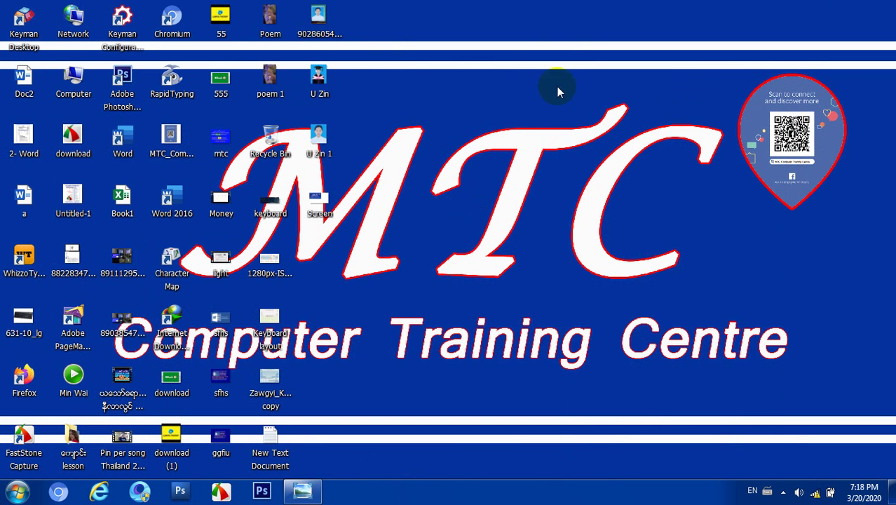
- Clear the desktop icon selection and open the Start menu
left_click(514, 97)
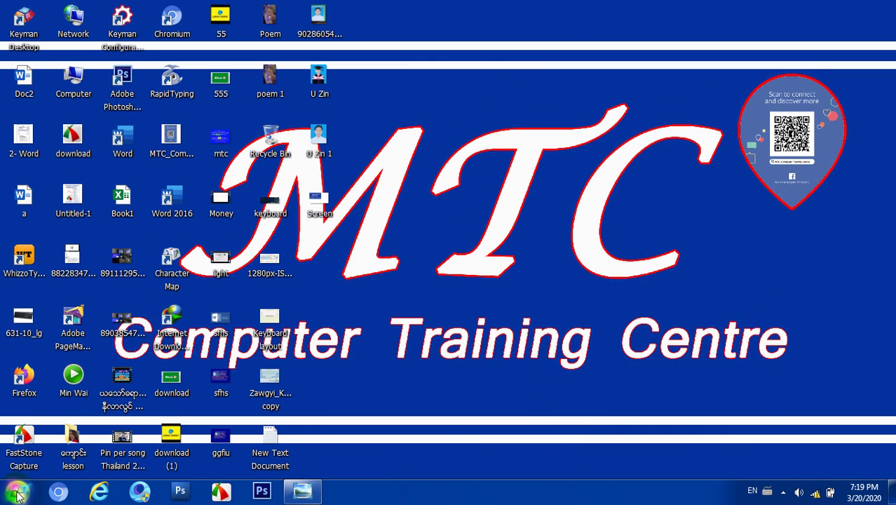
left_click(20, 494)
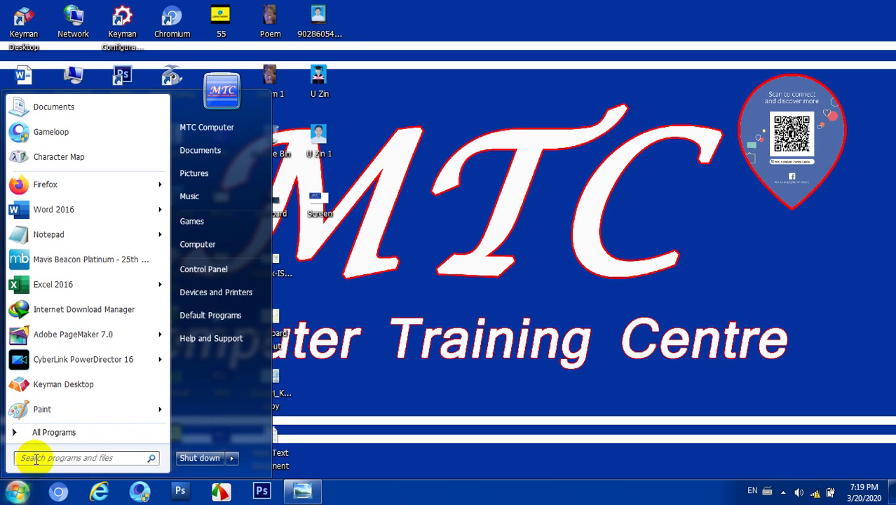
- Search the Start menu for 'paint' and launch Paint
left_click(36, 458)
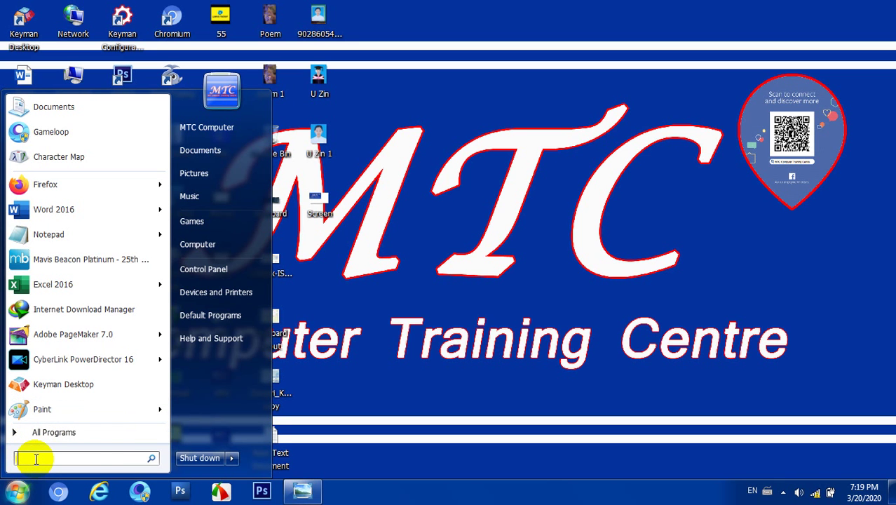
type("paint")
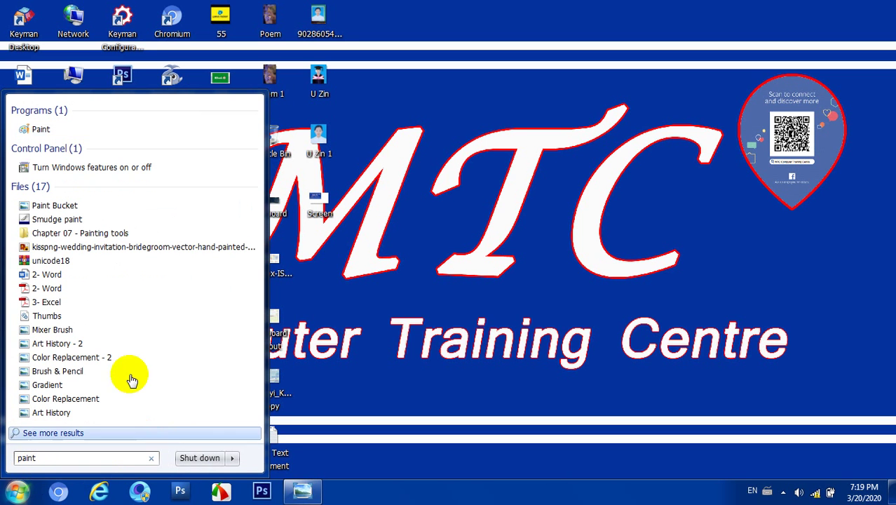
left_click(40, 130)
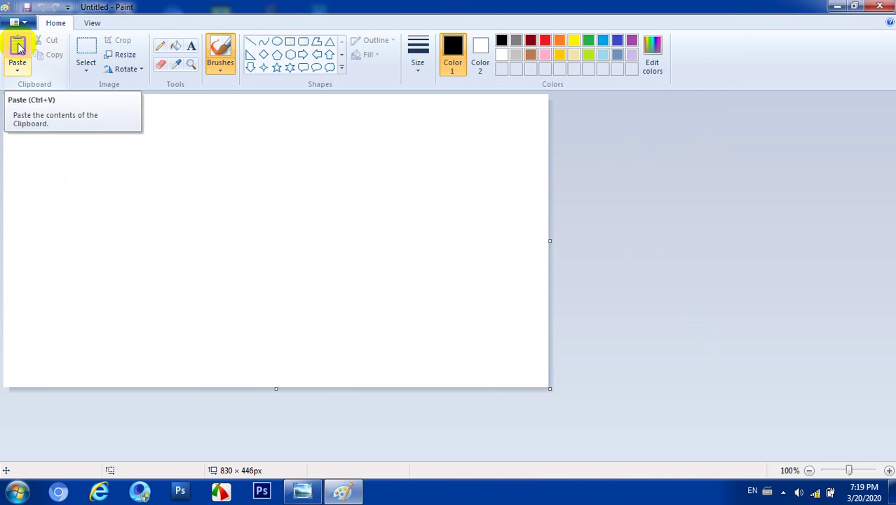
- Paste the desktop screenshot, zoom to 50%, and crop the canvas to 956 × 596 px
left_click(18, 47)
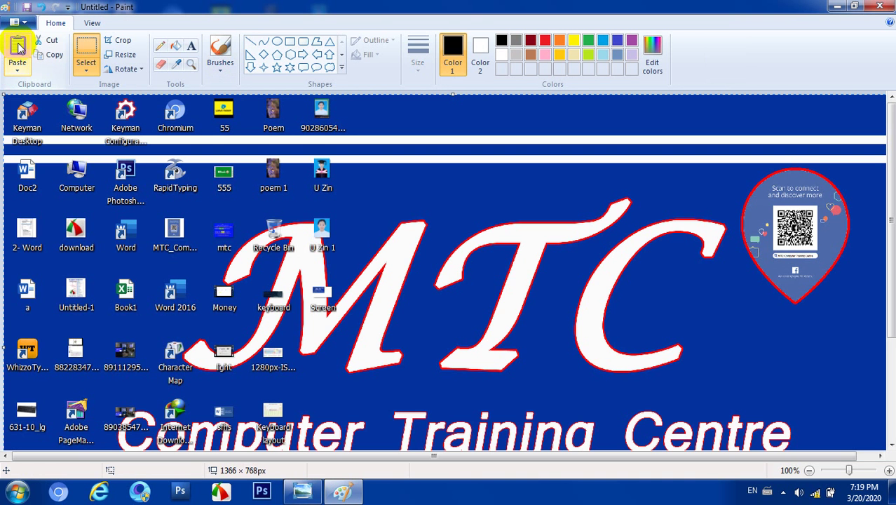
scroll(412, 261, "down", 3)
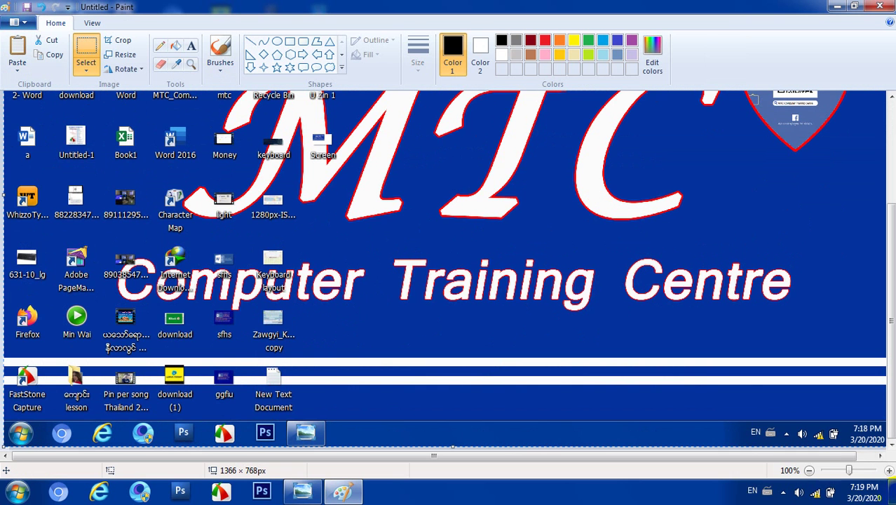
left_click_drag(849, 470, 838, 470)
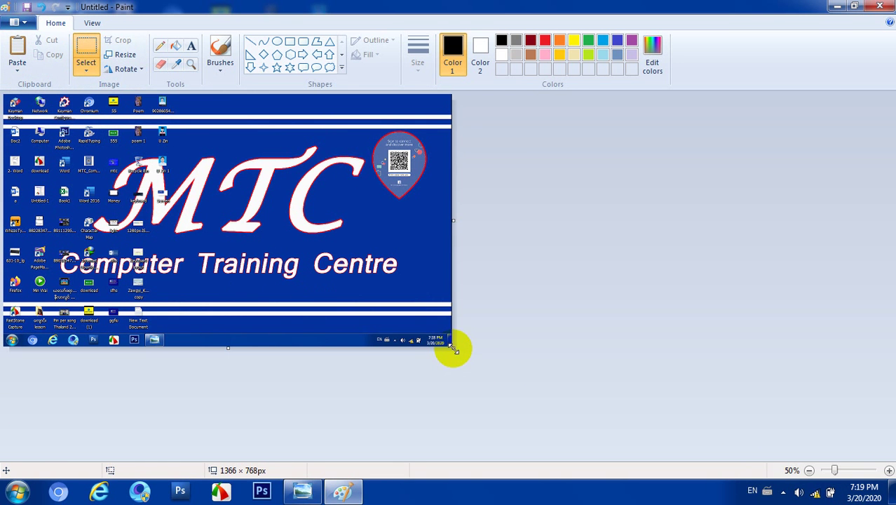
left_click_drag(453, 347, 378, 289)
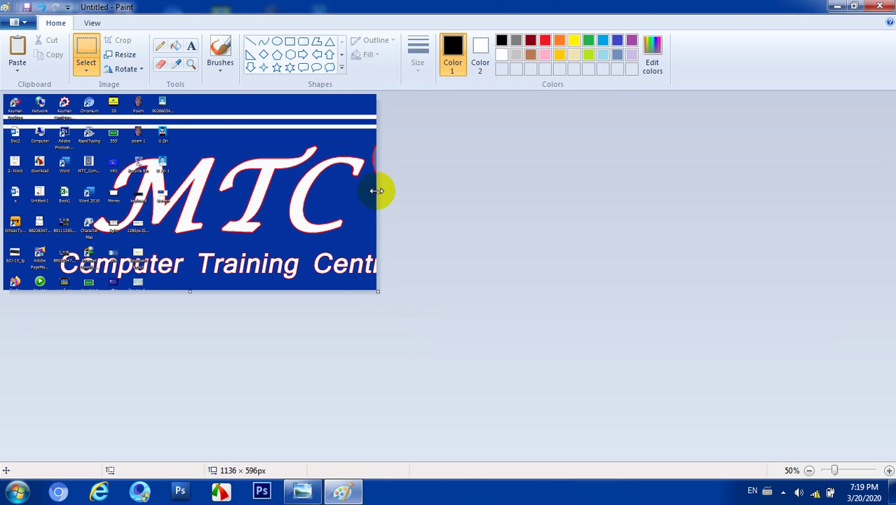
left_click_drag(377, 191, 318, 190)
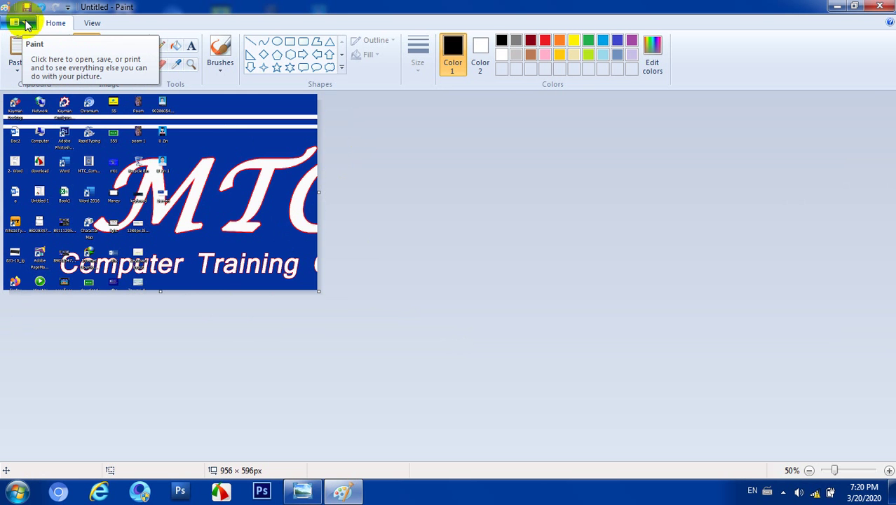
- Open Save As with JPEG as the file type and move the dialog to screen centre
left_click(25, 24)
mouse_move(42, 132)
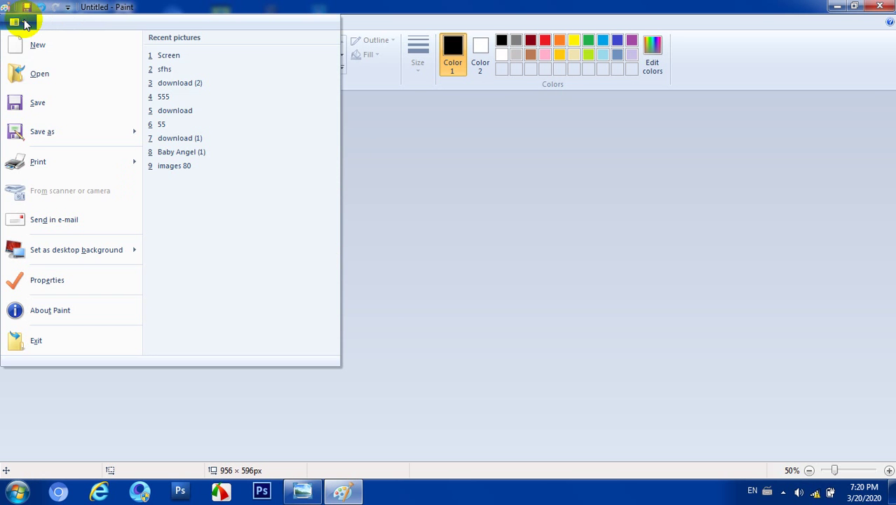
left_click(52, 131)
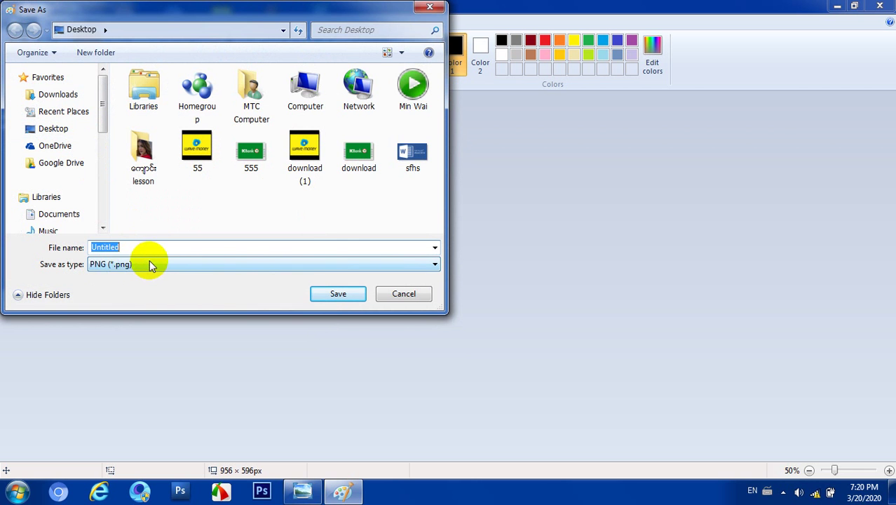
left_click(124, 264)
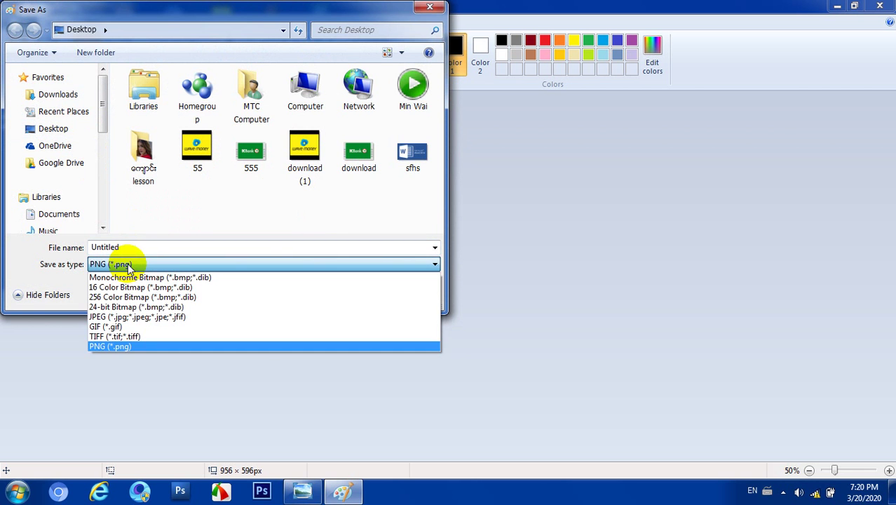
left_click(116, 317)
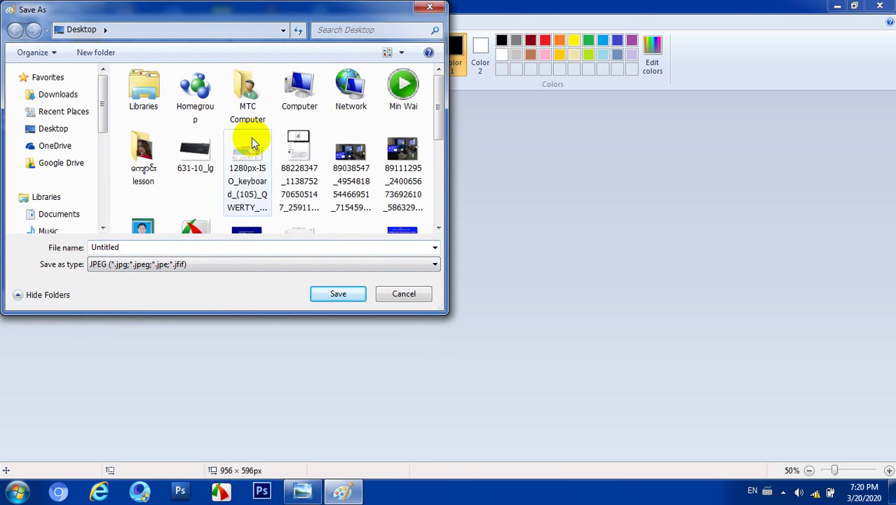
left_click_drag(207, 18, 566, 54)
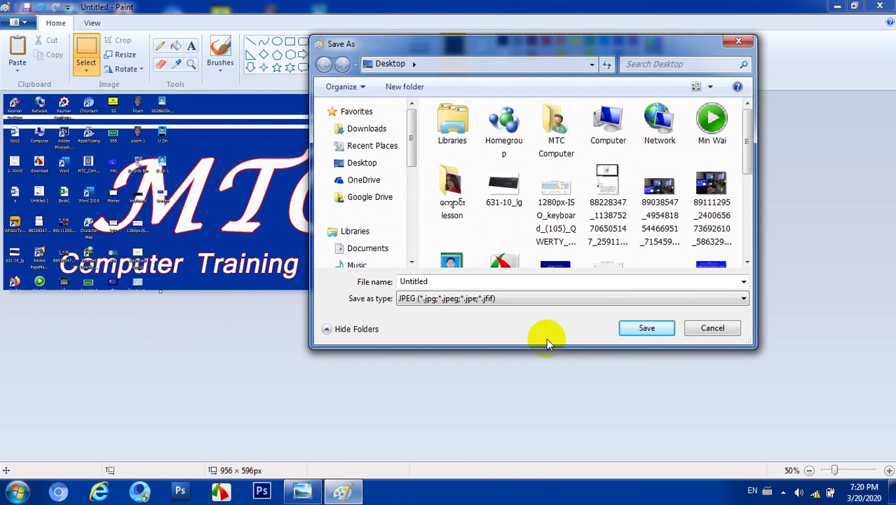
- Save the picture to Desktop as 'maung', close Paint, and select the new desktop icon
left_click(430, 282)
left_click(449, 281)
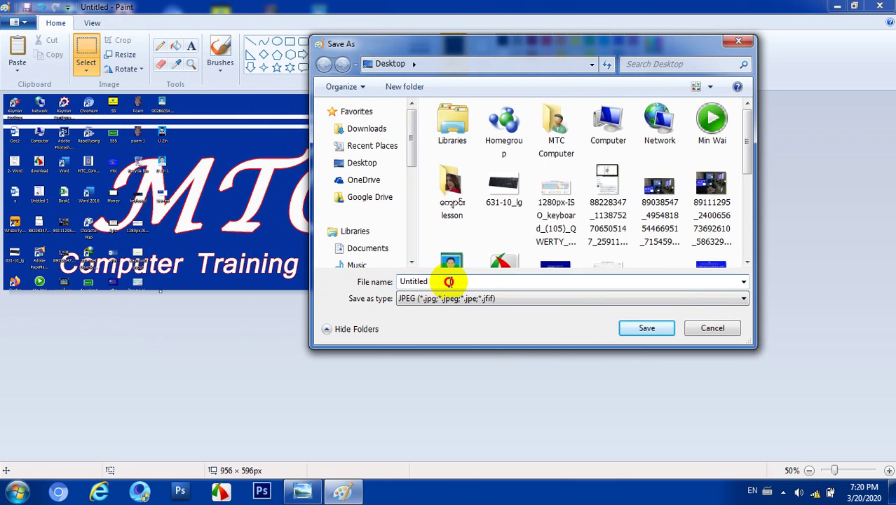
double_click(435, 281)
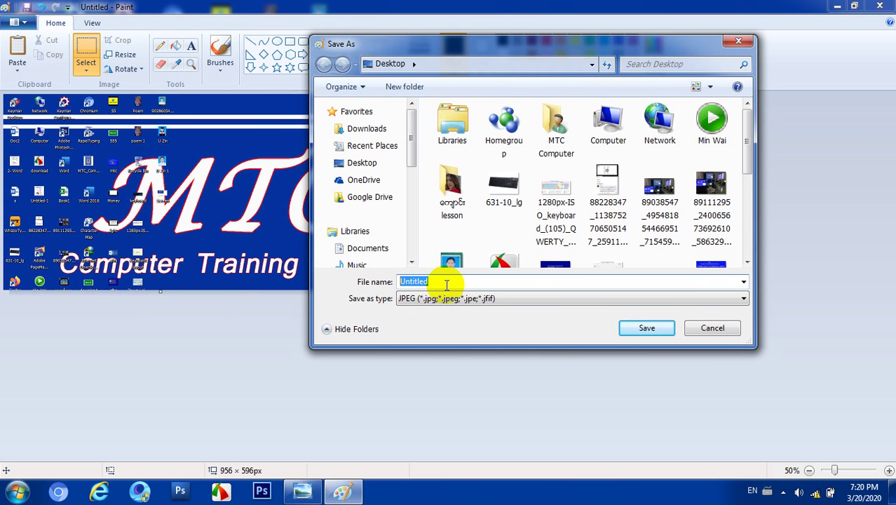
type("m")
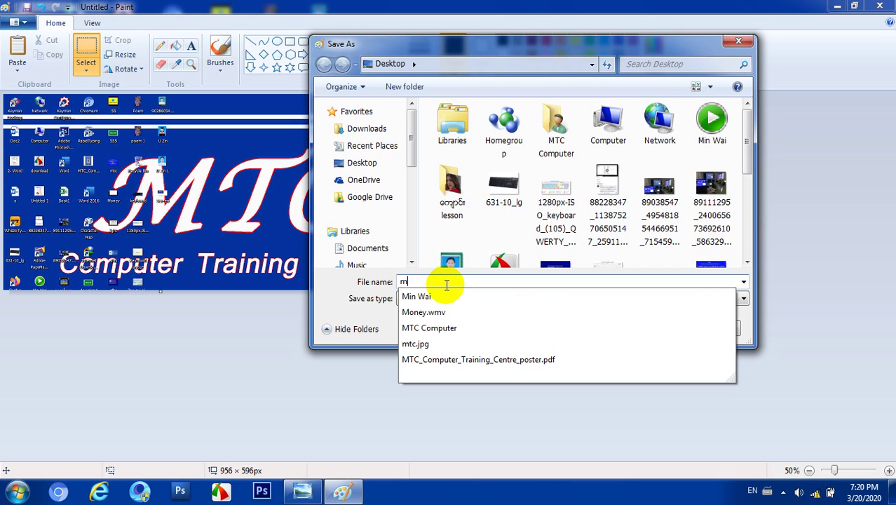
type("aung")
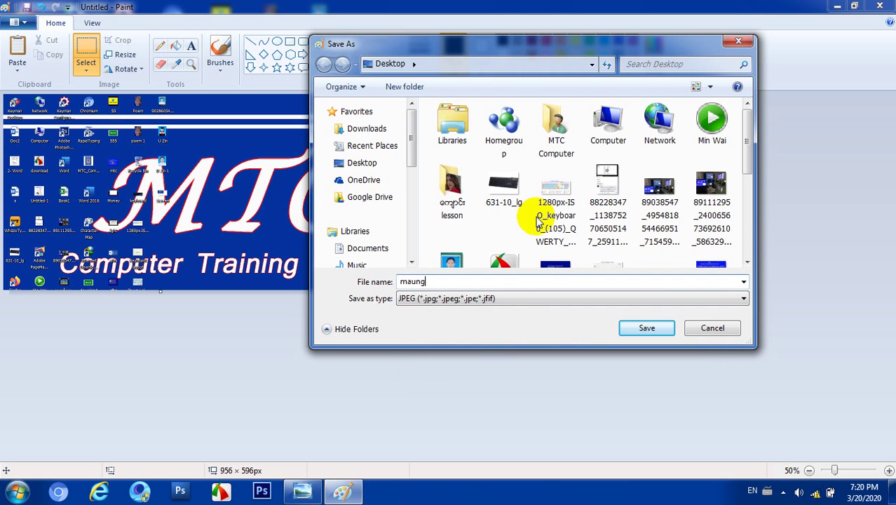
left_click(361, 163)
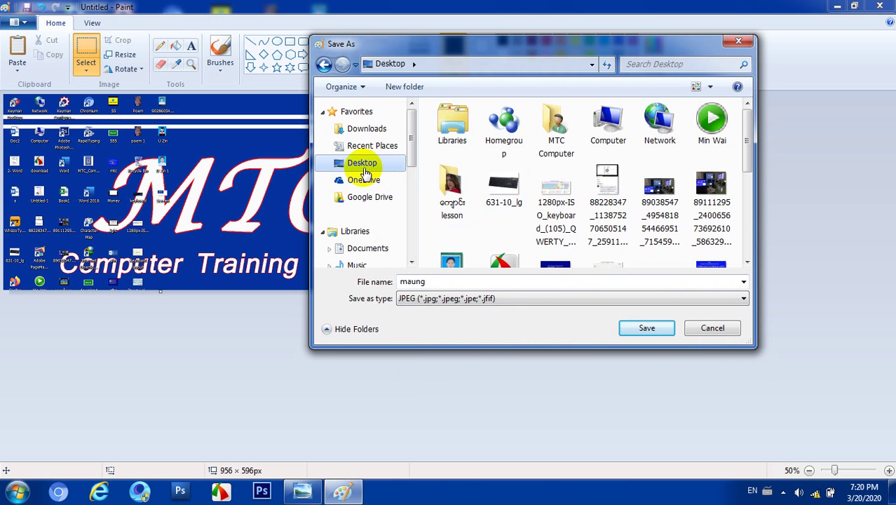
left_click(649, 327)
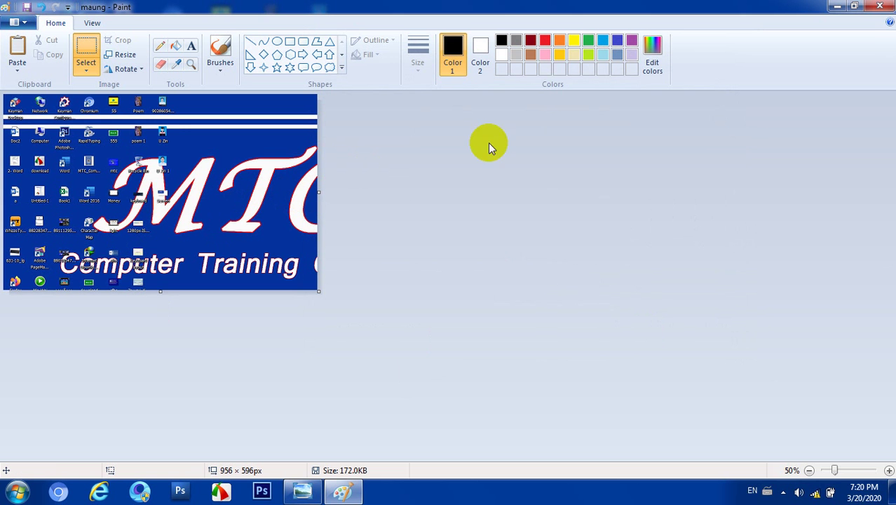
left_click(885, 6)
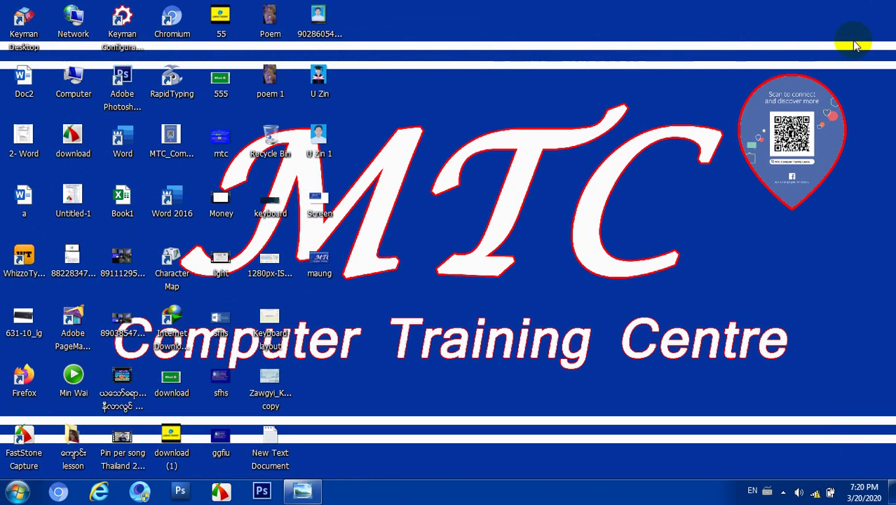
left_click(320, 263)
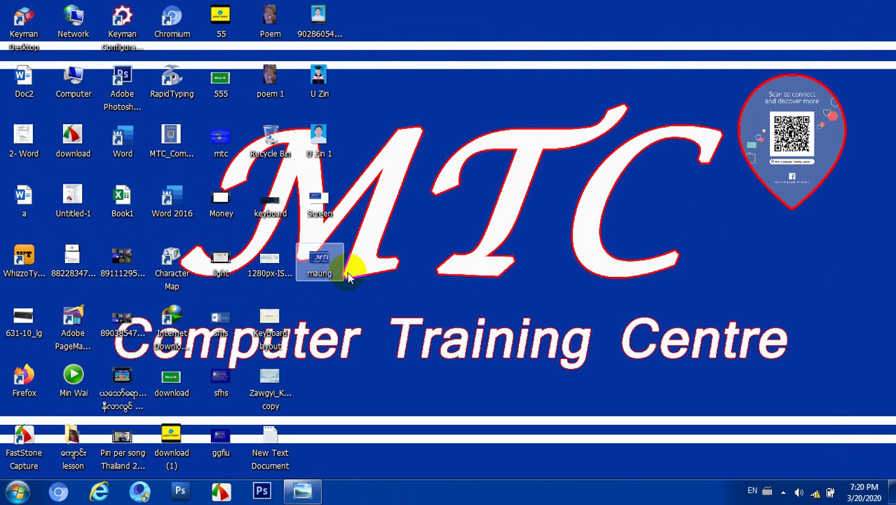